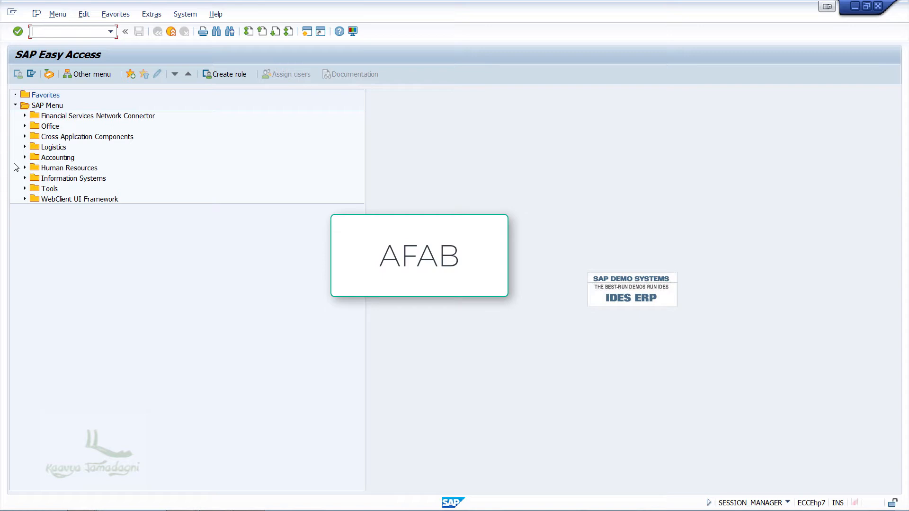
# - Open the AFAB depreciation run transaction under Accounting, Financial Accounting, Fixed Assets, Periodic Processing, Depreciation Run
pyautogui.click(25, 158)
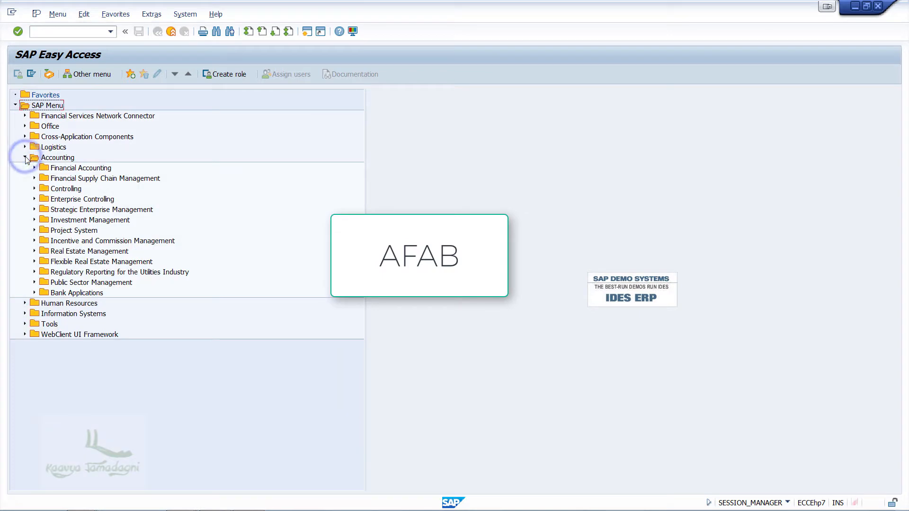
pyautogui.click(34, 168)
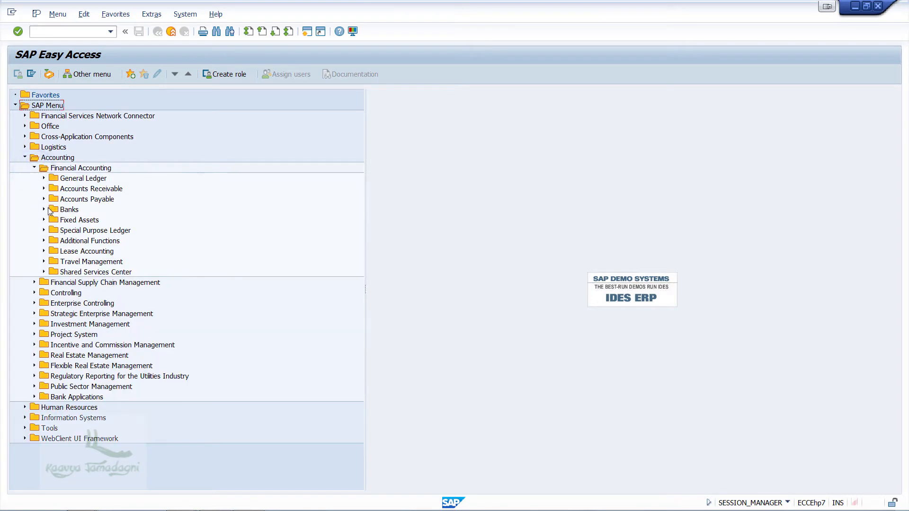
pyautogui.click(44, 220)
pyautogui.click(53, 251)
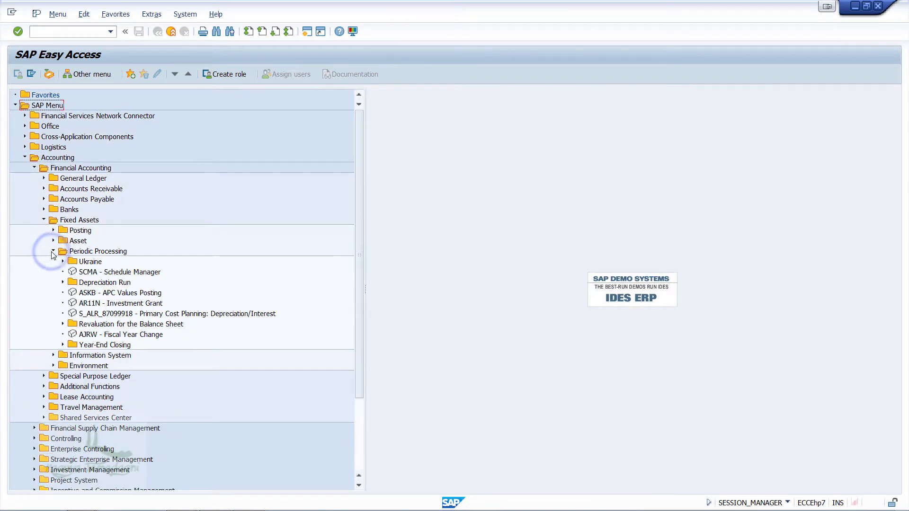
pyautogui.click(63, 282)
pyautogui.click(94, 294)
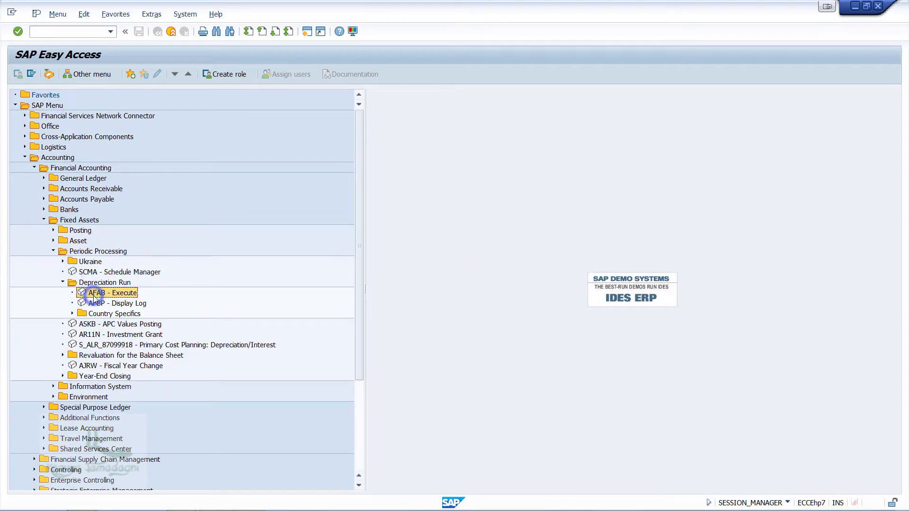
pyautogui.doubleClick(93, 297)
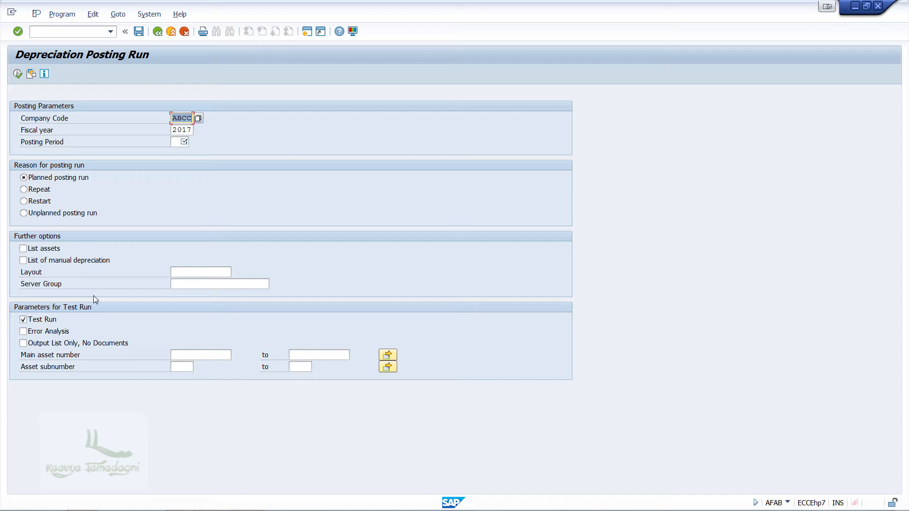
# - Set the posting period to 001 and execute the planned posting run as an online test run for company code ABCC, fiscal year 2017
pyautogui.click(180, 142)
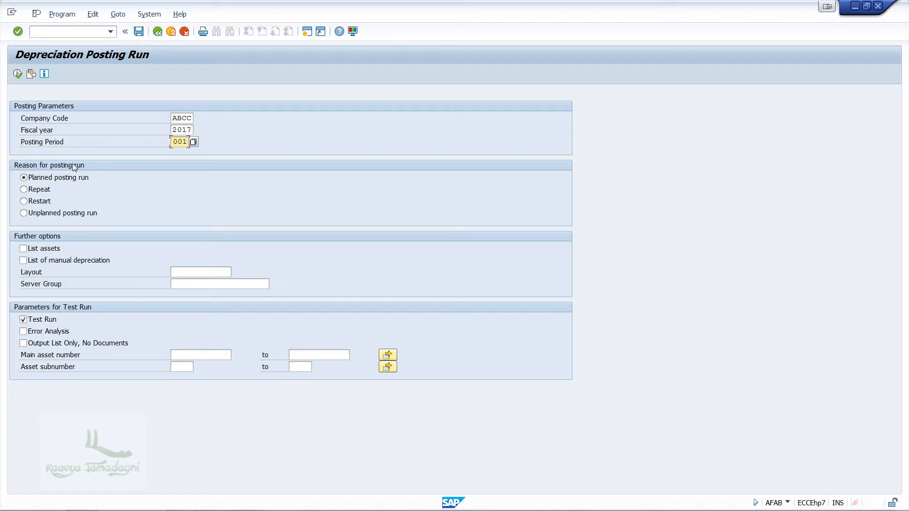
pyautogui.click(18, 75)
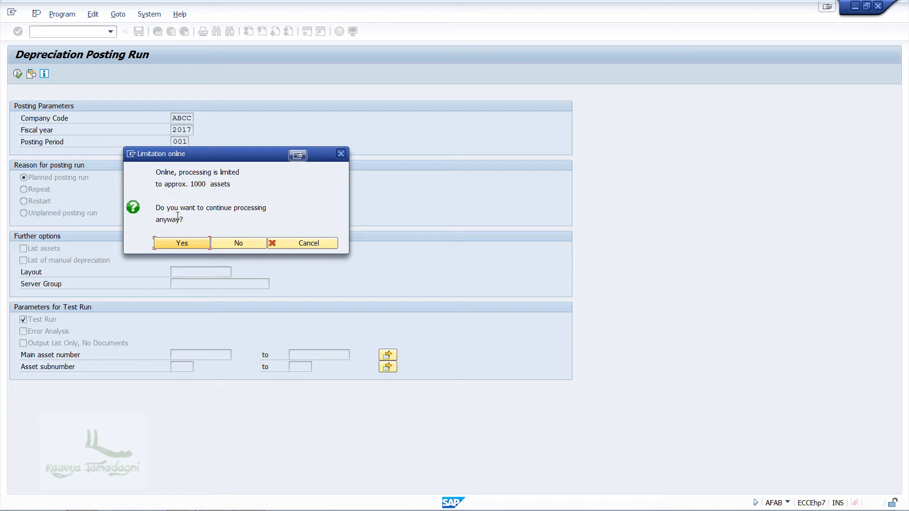
pyautogui.click(190, 243)
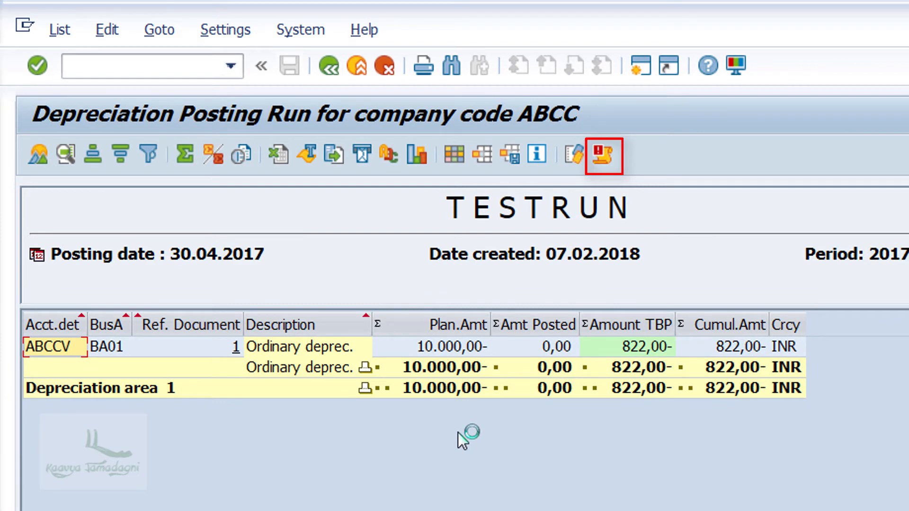
# - Check the file formats offered for saving the test run list, cancel the export and return to the posting parameters
pyautogui.click(608, 155)
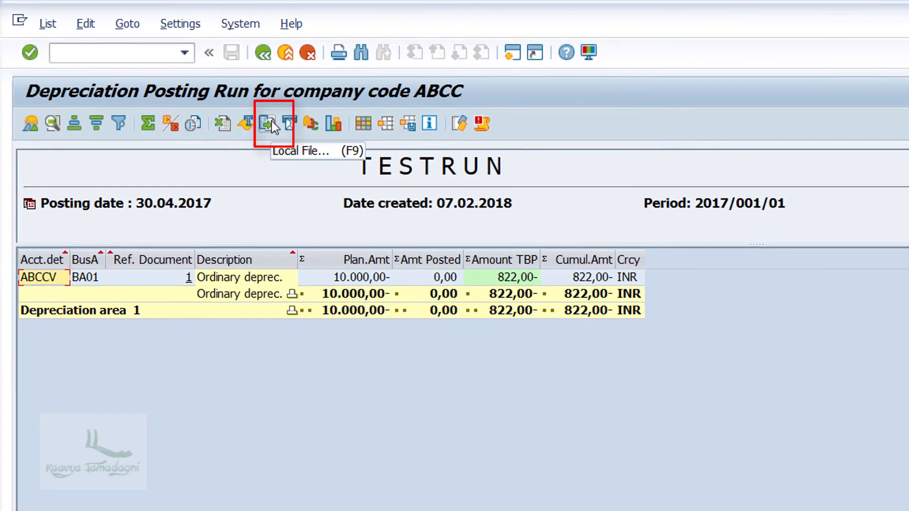
pyautogui.click(284, 131)
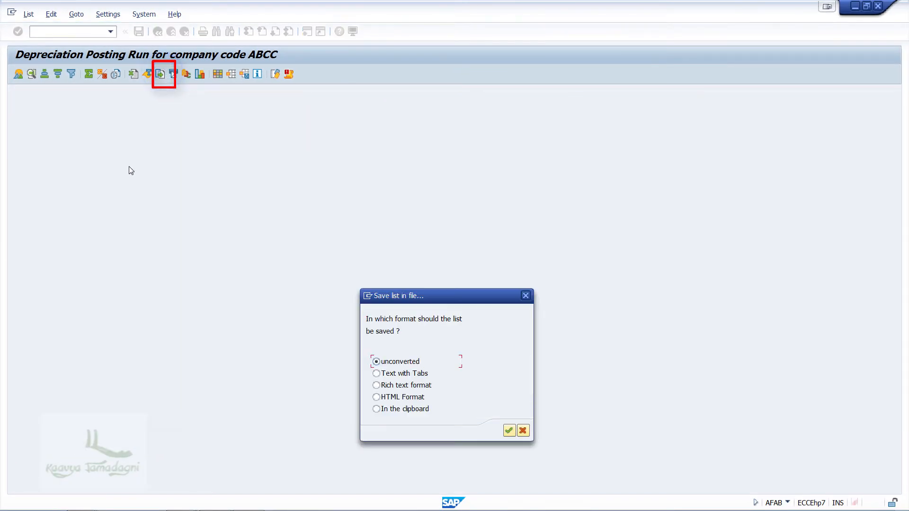
pyautogui.click(523, 432)
pyautogui.click(157, 31)
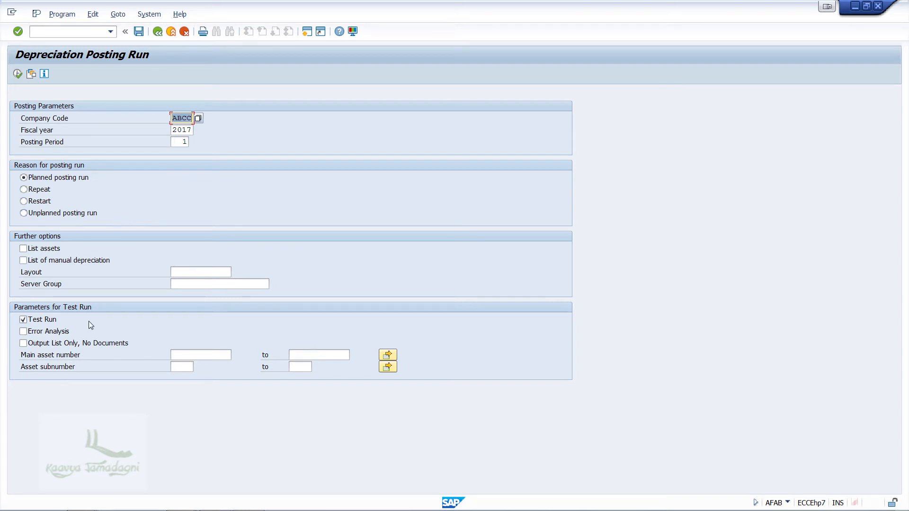
# - Turn off the test run option and start the depreciation posting run as a background execution
pyautogui.click(41, 322)
pyautogui.click(62, 13)
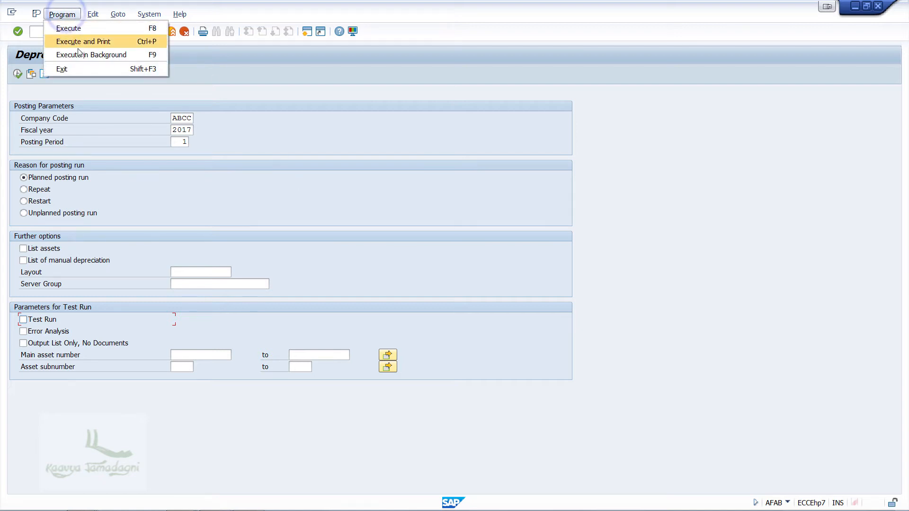
pyautogui.click(79, 54)
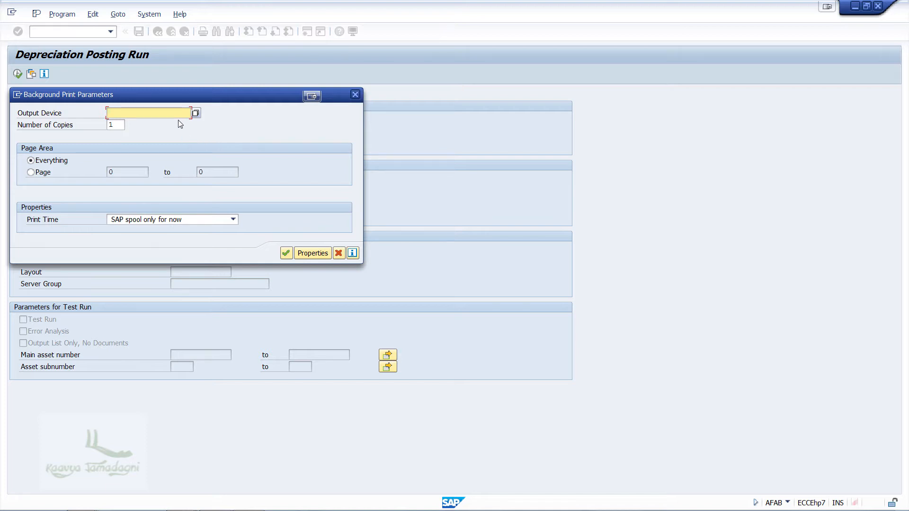
# - Set the background print output device to locl and accept the print parameters and formatting
pyautogui.write('locl')
pyautogui.click(286, 253)
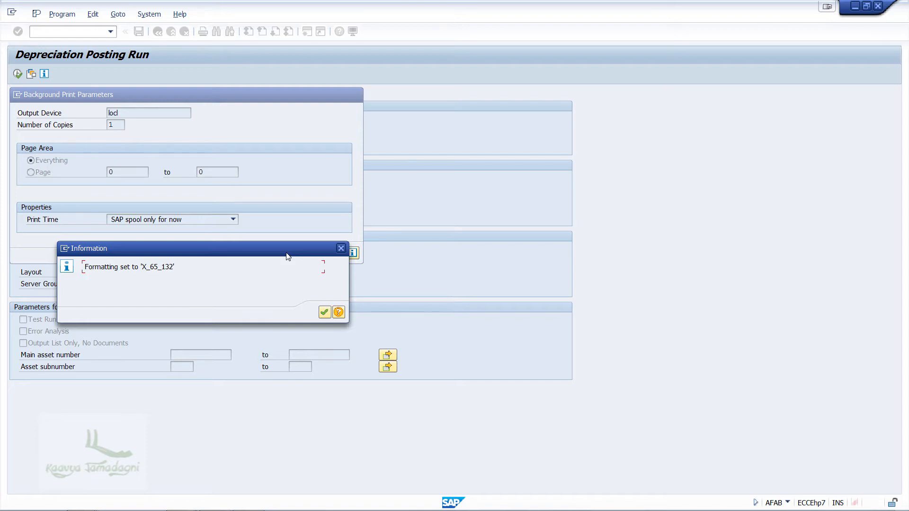
pyautogui.click(325, 313)
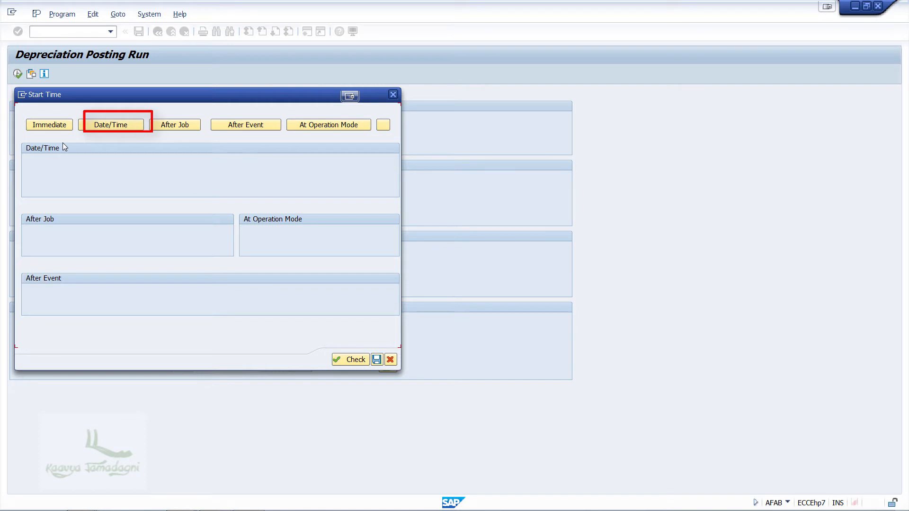
# - Review the Date/Time, After Job, After Event and At Operation Mode start conditions for the background job
pyautogui.click(124, 127)
pyautogui.click(164, 126)
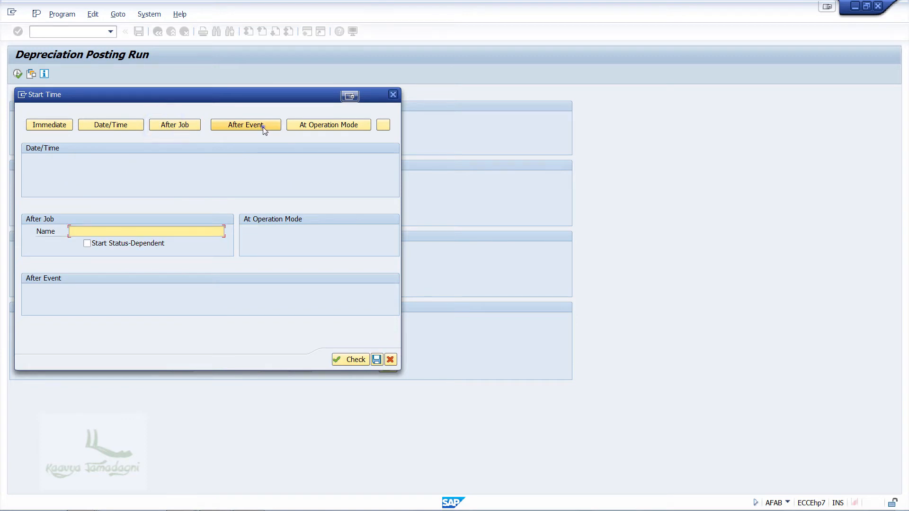
pyautogui.click(263, 128)
pyautogui.click(330, 128)
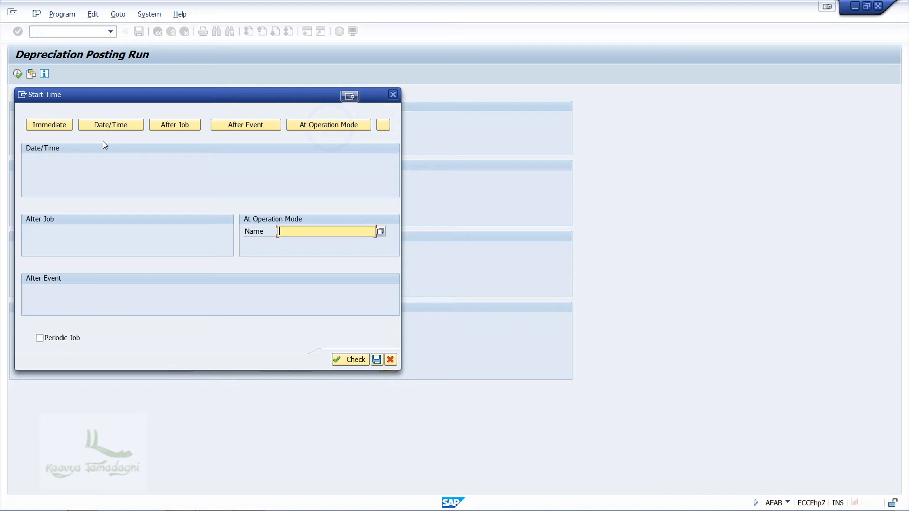
# - Set the background job to start immediately, check the start time and save it to schedule the job
pyautogui.click(52, 124)
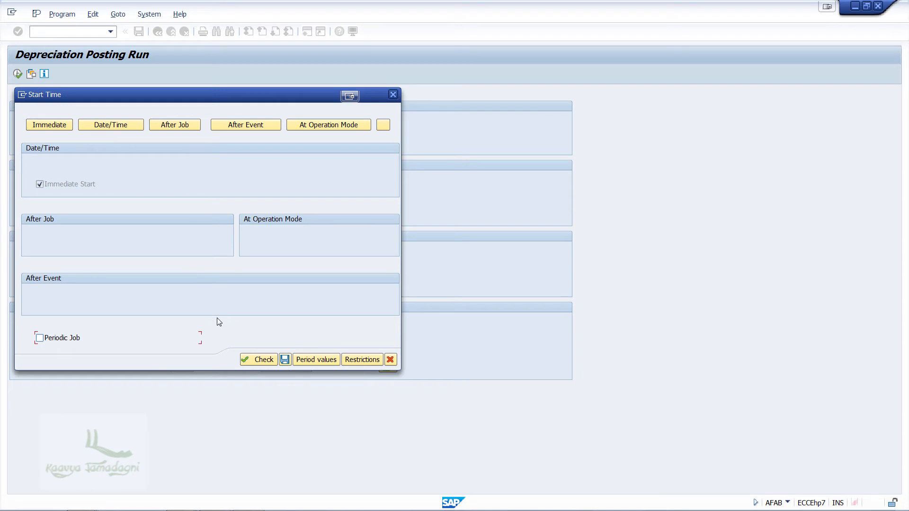
pyautogui.click(255, 361)
pyautogui.click(286, 361)
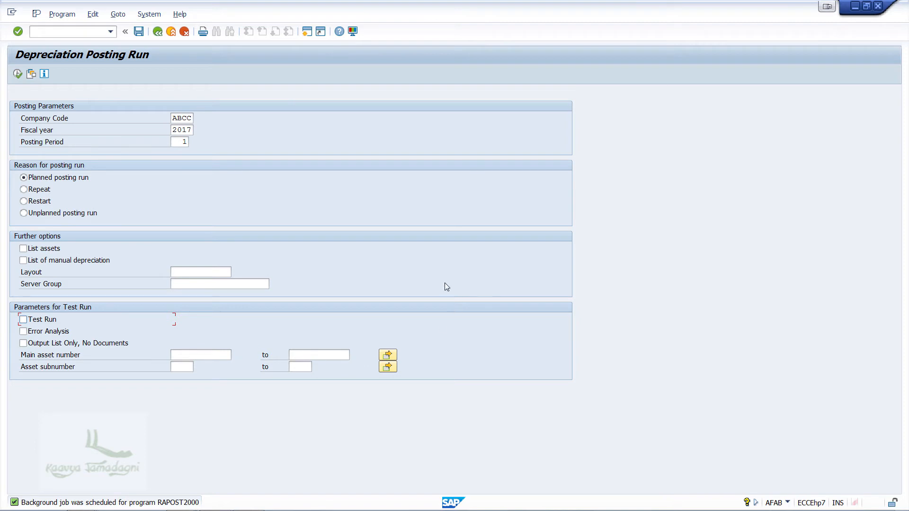
# - Open the job overview selection and list the background jobs with the default selection criteria
pyautogui.click(124, 14)
pyautogui.moveTo(150, 79)
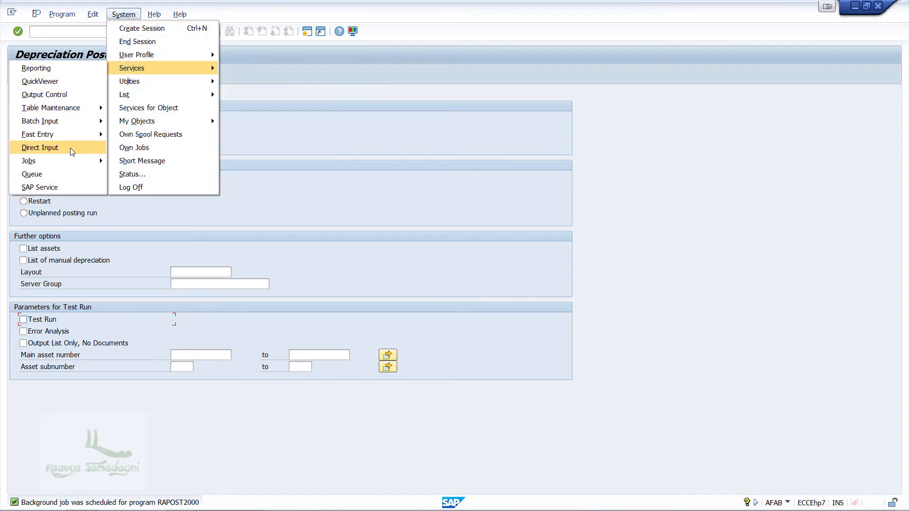
pyautogui.moveTo(97, 166)
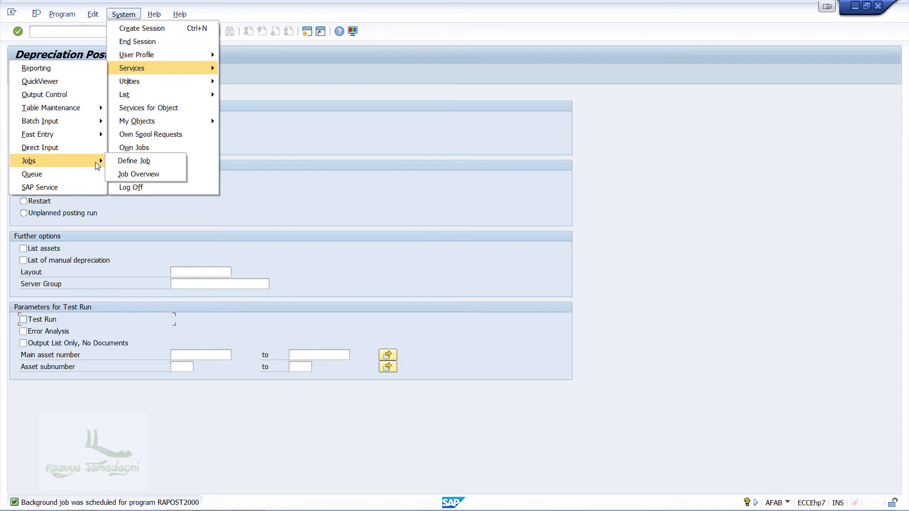
pyautogui.click(163, 174)
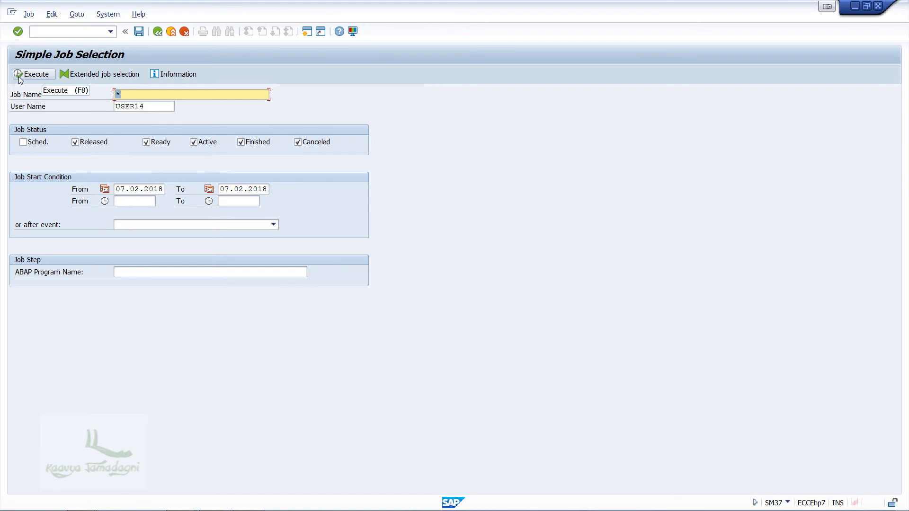
pyautogui.click(20, 76)
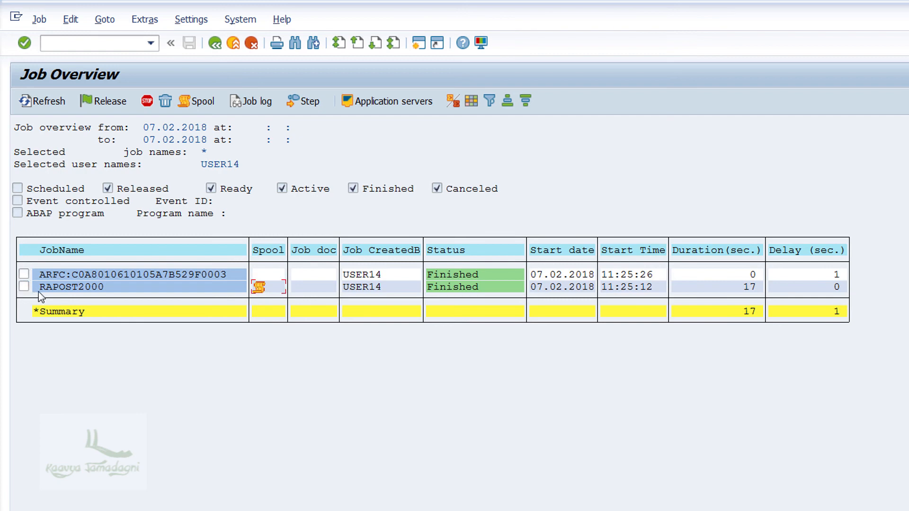
# - Select the RAPOST2000 job, display its spool request and open the output list
pyautogui.click(24, 286)
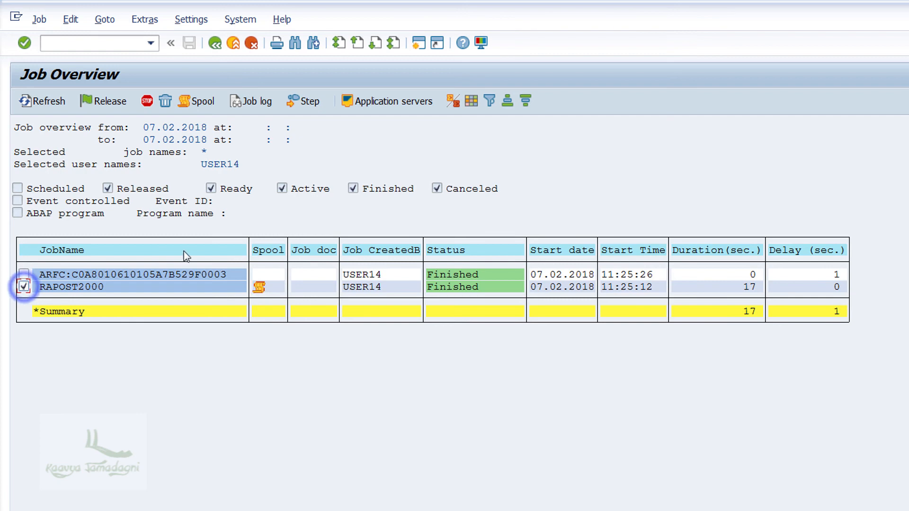
pyautogui.click(197, 102)
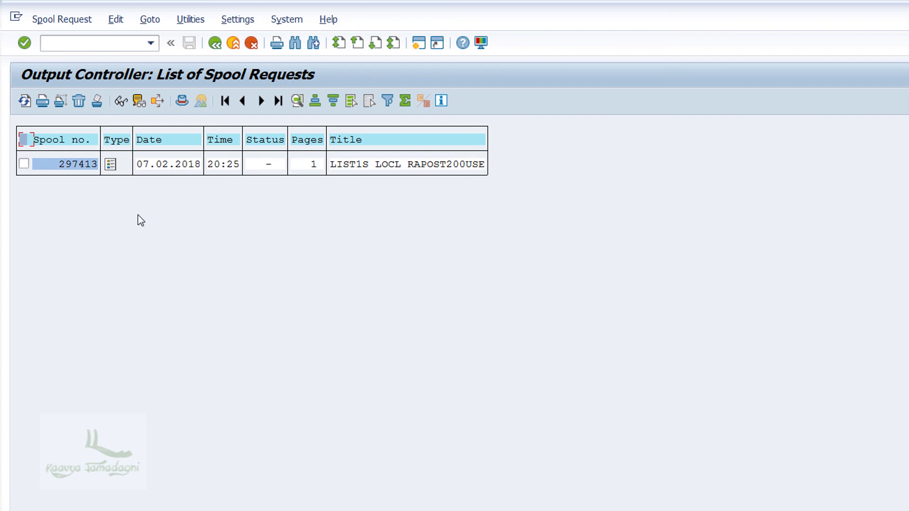
pyautogui.click(111, 166)
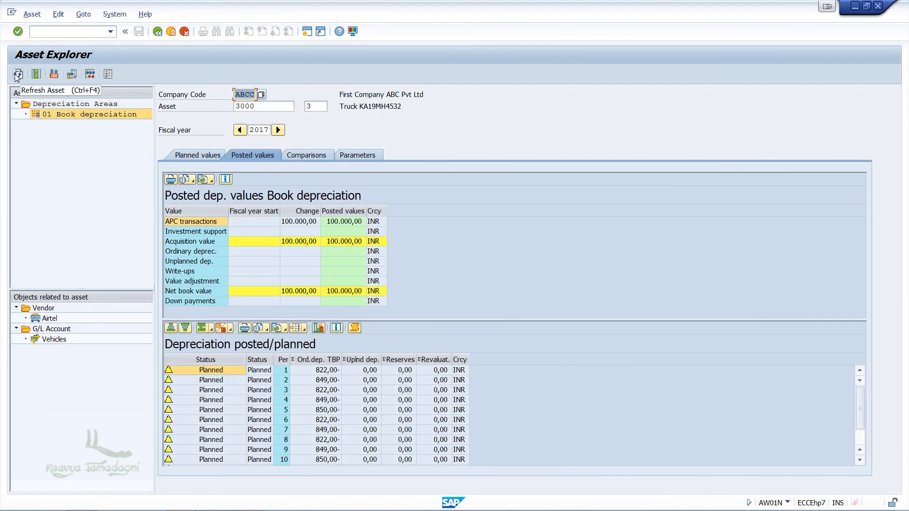
pyautogui.click(17, 74)
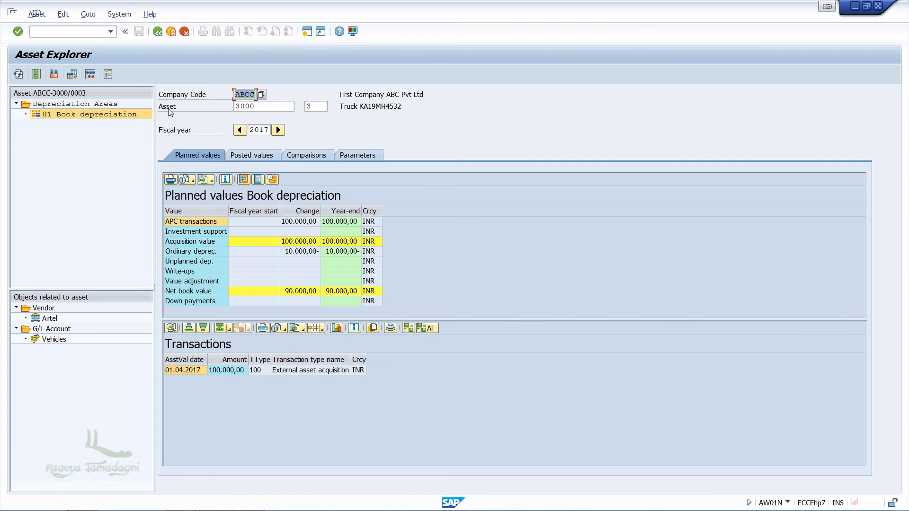
pyautogui.click(255, 156)
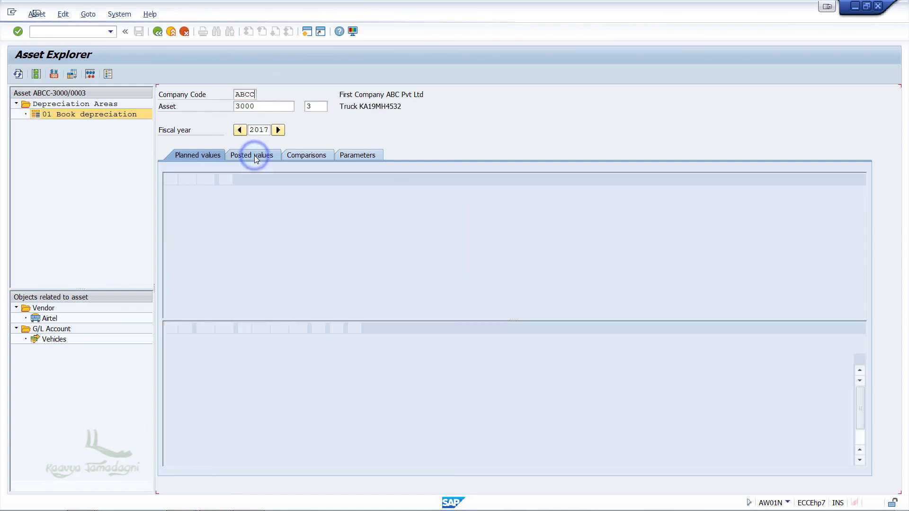